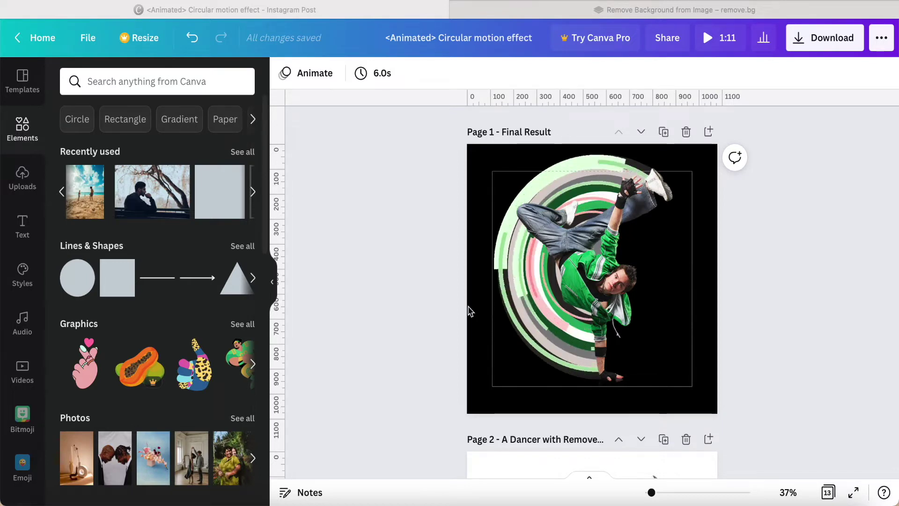
- Scroll down to Page 2 and reveal its full title, 'A Dancer with Removed BG'
scroll(413, 319, "down", 6)
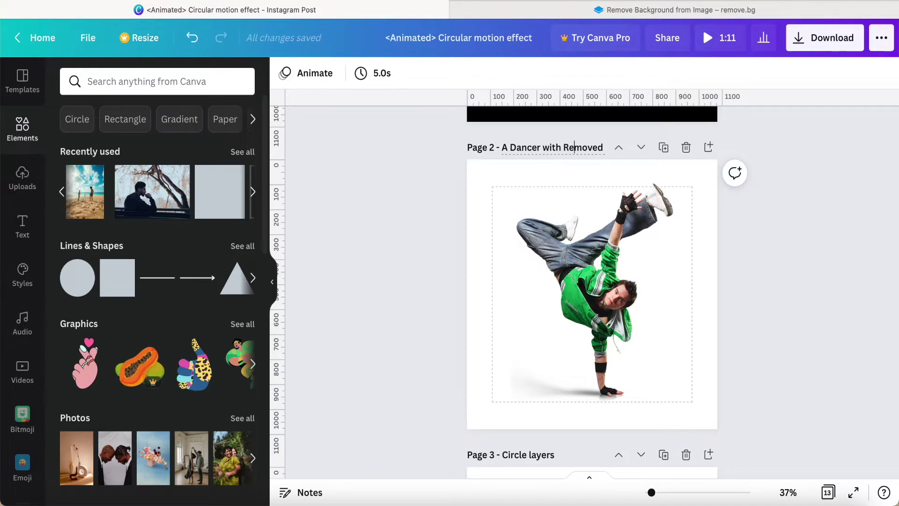
left_click(604, 148)
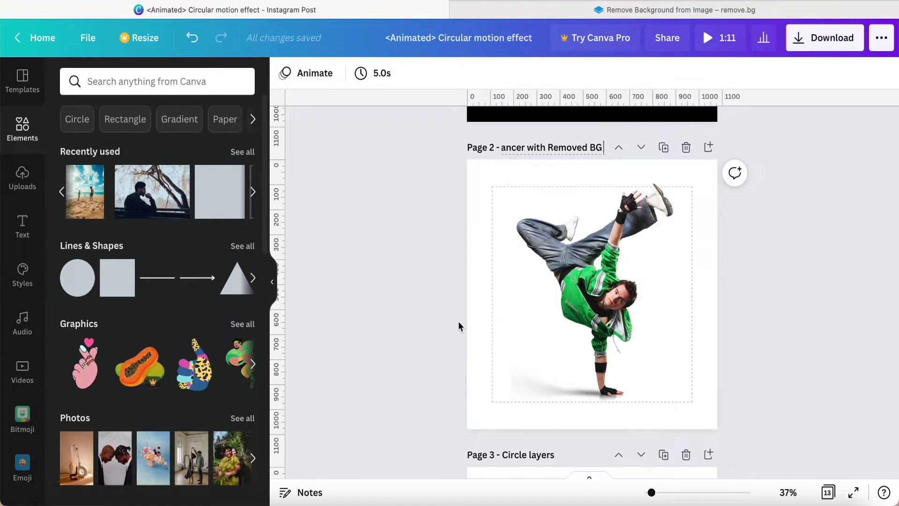
scroll(446, 331, "down", 5)
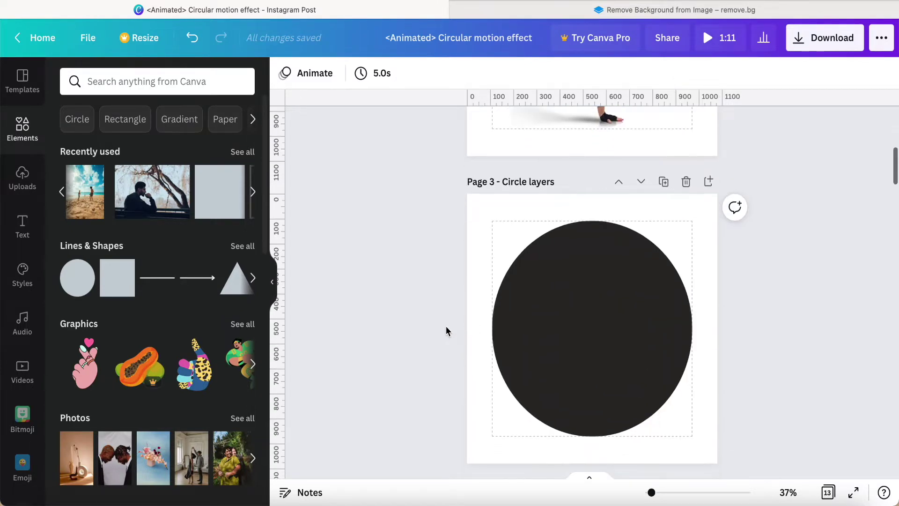
scroll(445, 328, "up", 8)
scroll(446, 327, "down", 5)
- Add a trial circle shape over the dancer on page 2 and view its colour options
left_click(553, 281)
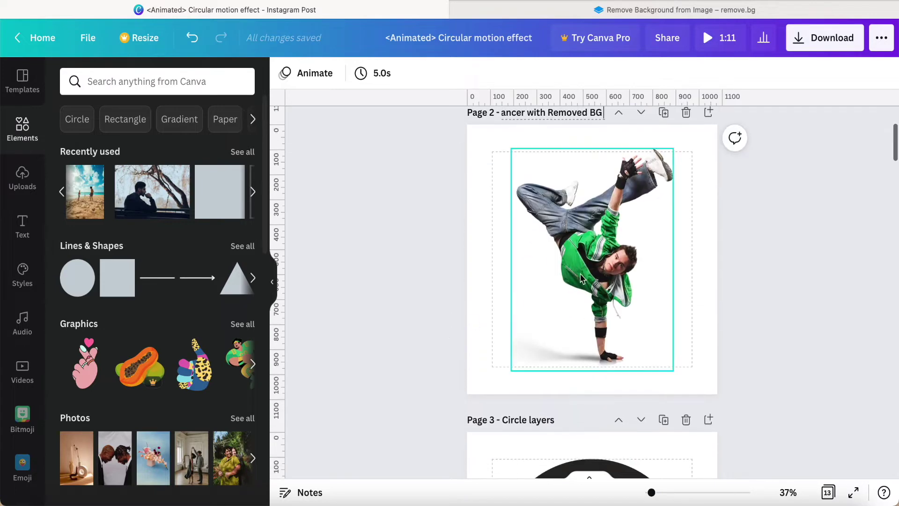
left_click(76, 290)
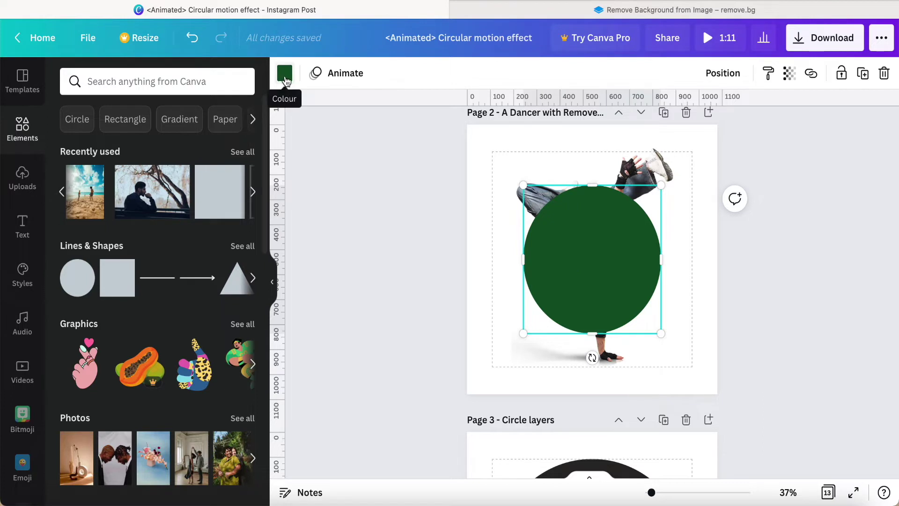
left_click(285, 74)
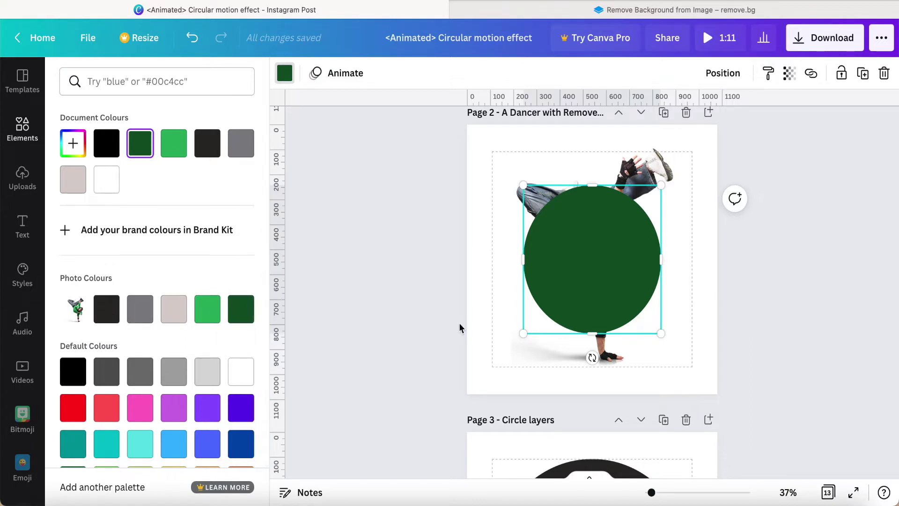
- Delete the green trial circle and move down to the Circle layers page
scroll(578, 359, "down", 3)
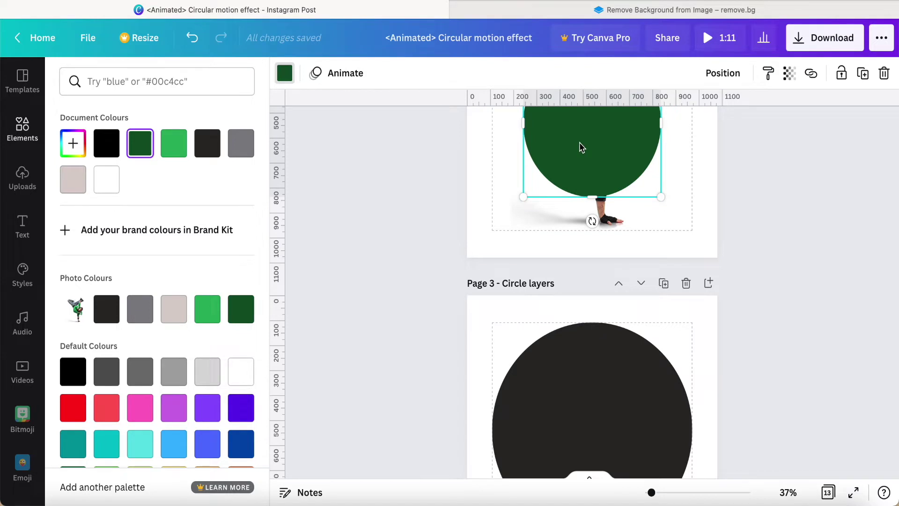
key("Delete")
scroll(434, 232, "down", 3)
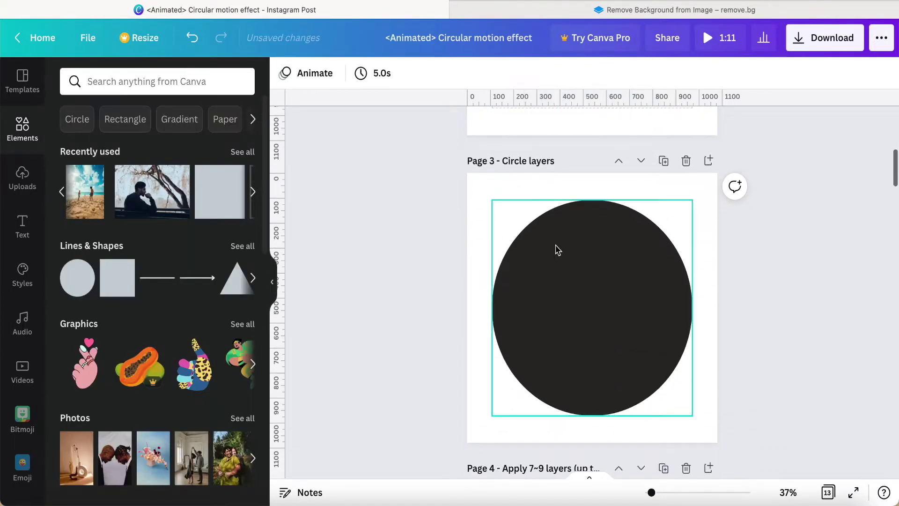
- Add a second circle on the Circle layers page and colour it light pinkish-grey #dbd1cc
left_click(554, 269)
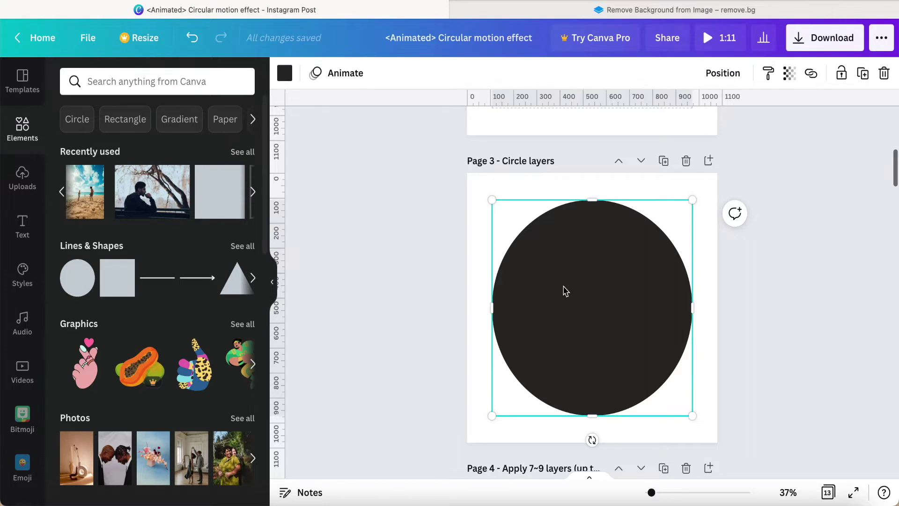
left_click(85, 270)
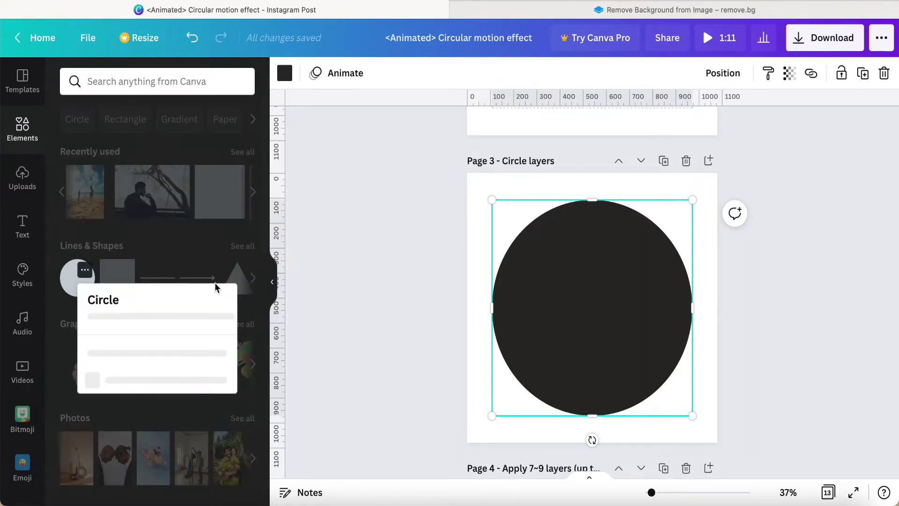
left_click(69, 284)
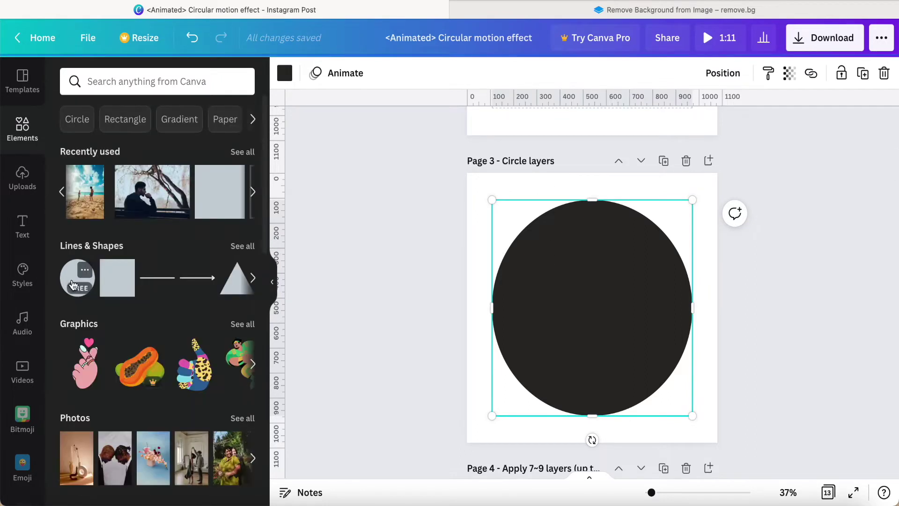
left_click(73, 284)
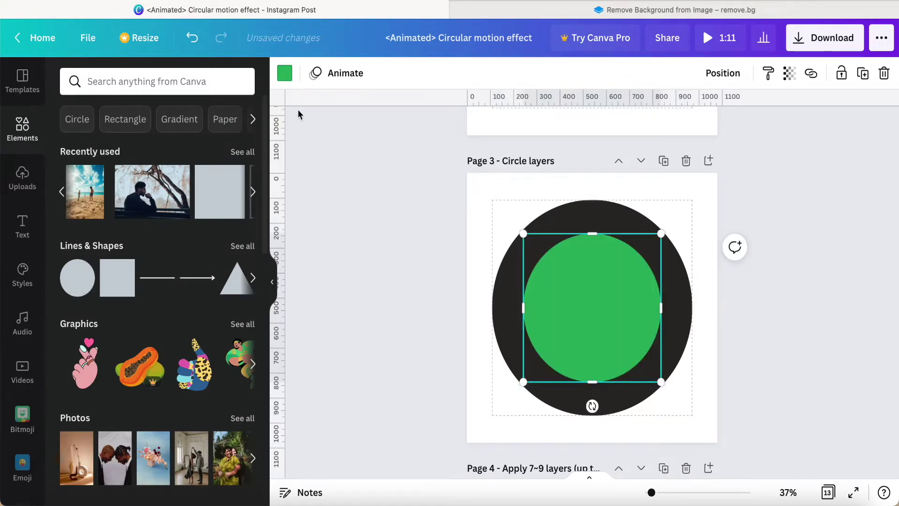
left_click(285, 73)
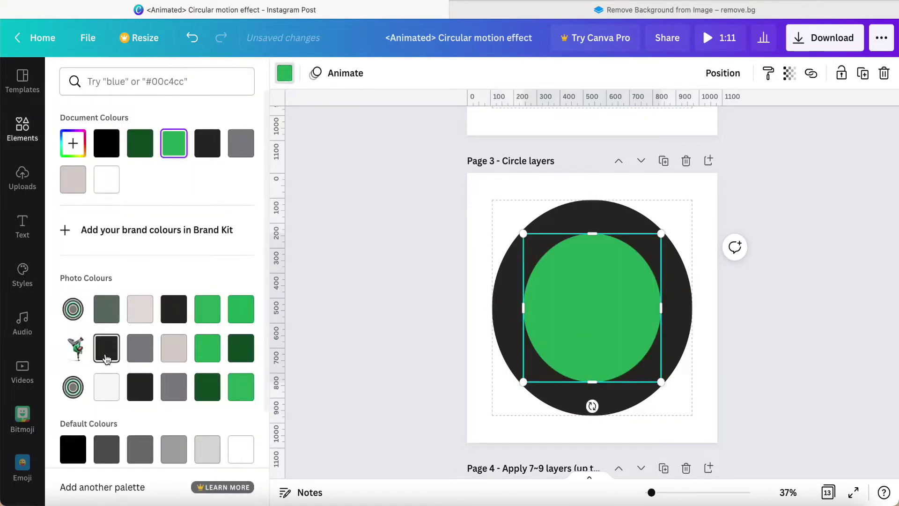
left_click(209, 352)
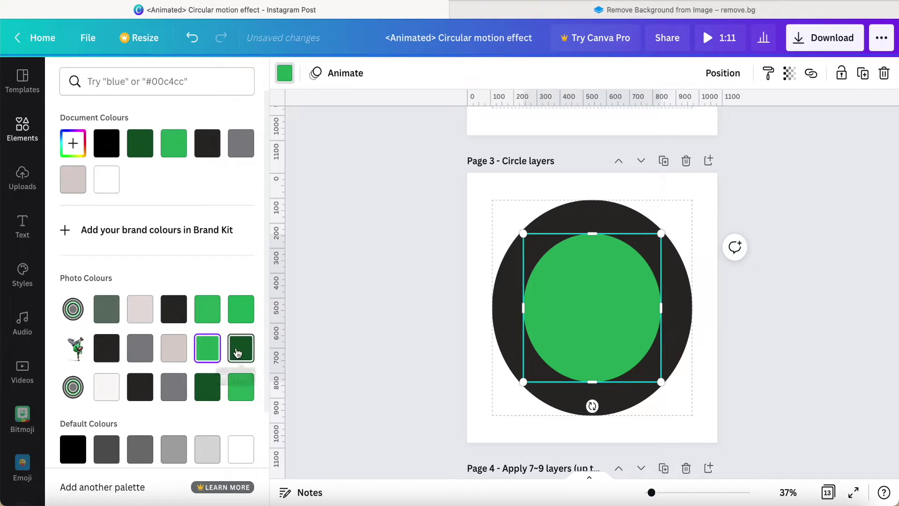
left_click(242, 353)
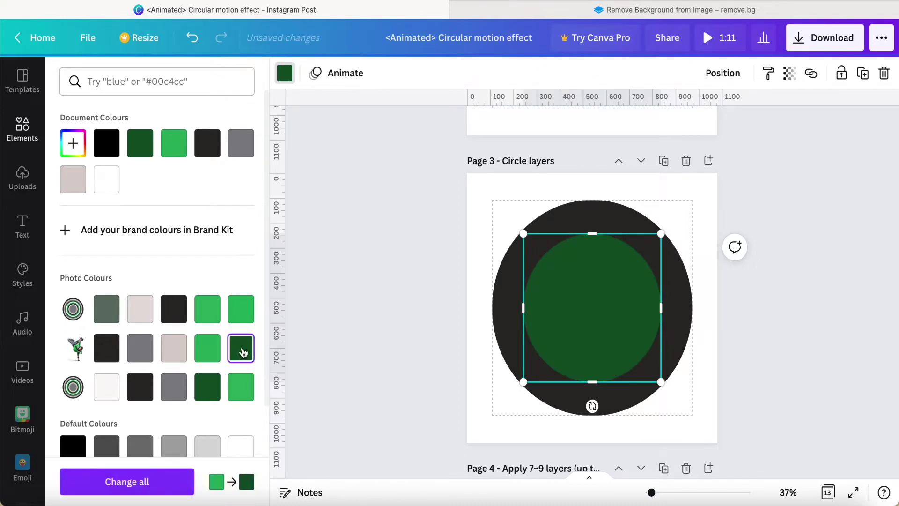
left_click(181, 352)
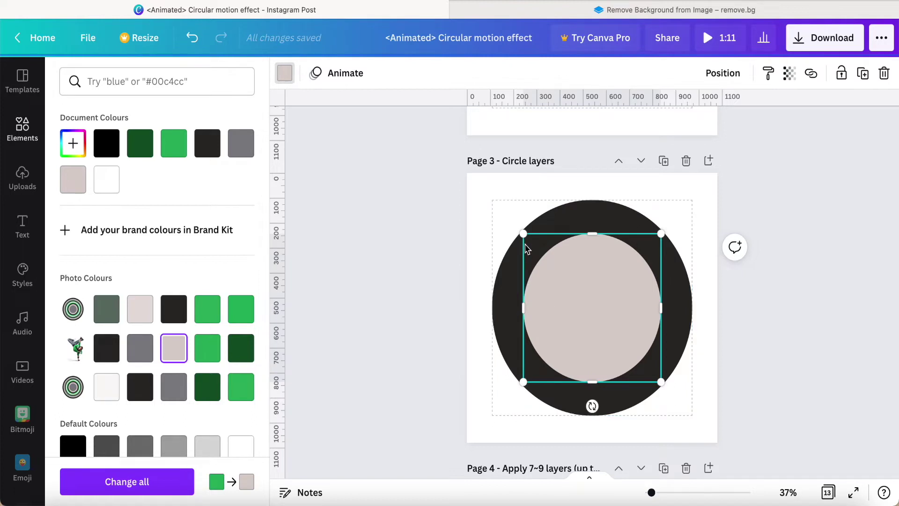
- Enlarge the grey circle to 754×754 so only a thin black ring shows
mouse_move(514, 233)
left_mouse_down()
mouse_move(503, 224)
mouse_move(501, 243)
left_mouse_up()
left_click_drag(662, 385, 677, 398)
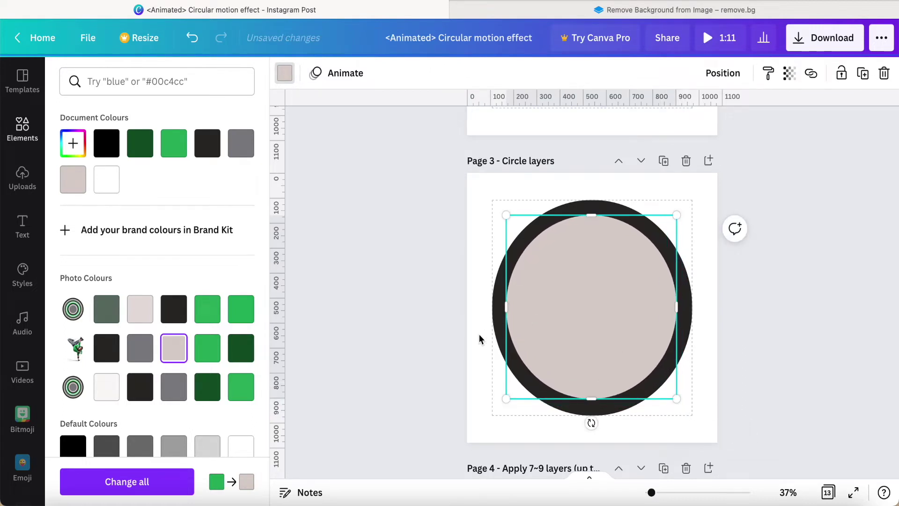
scroll(478, 333, "down", 3)
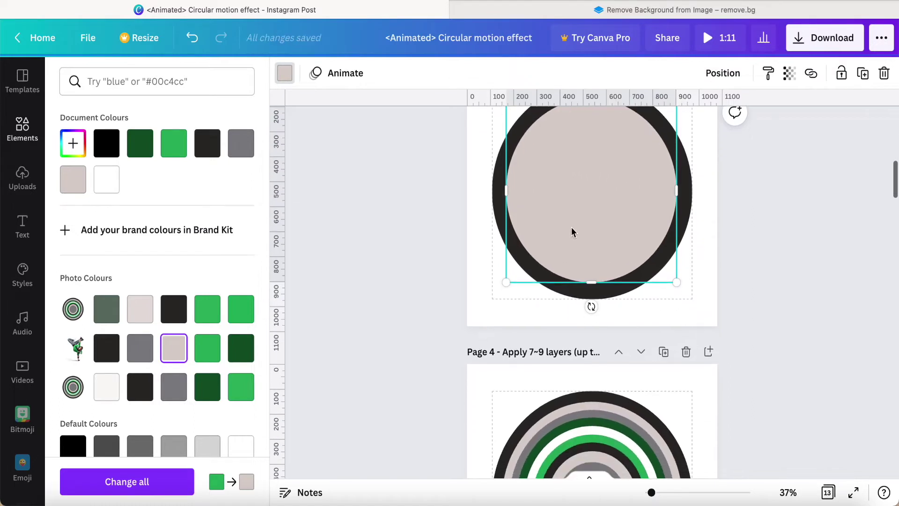
scroll(573, 232, "down", 4)
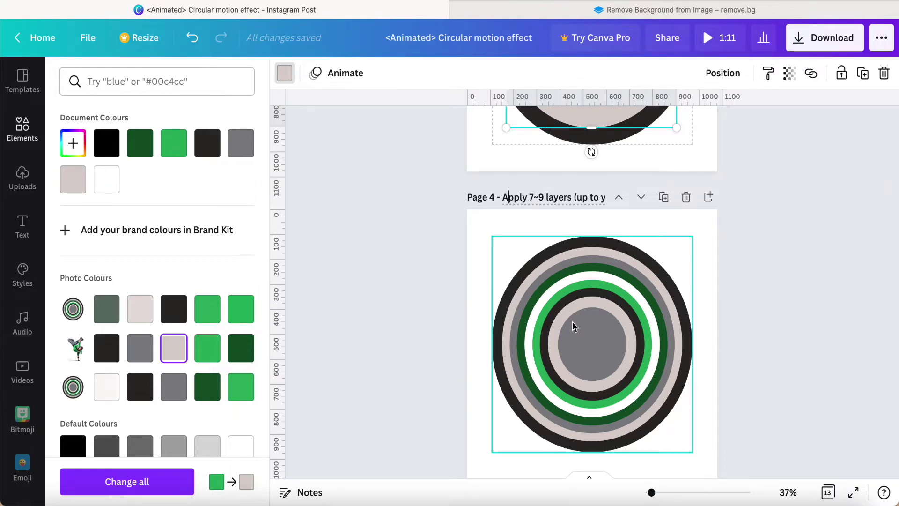
scroll(579, 332, "down", 1)
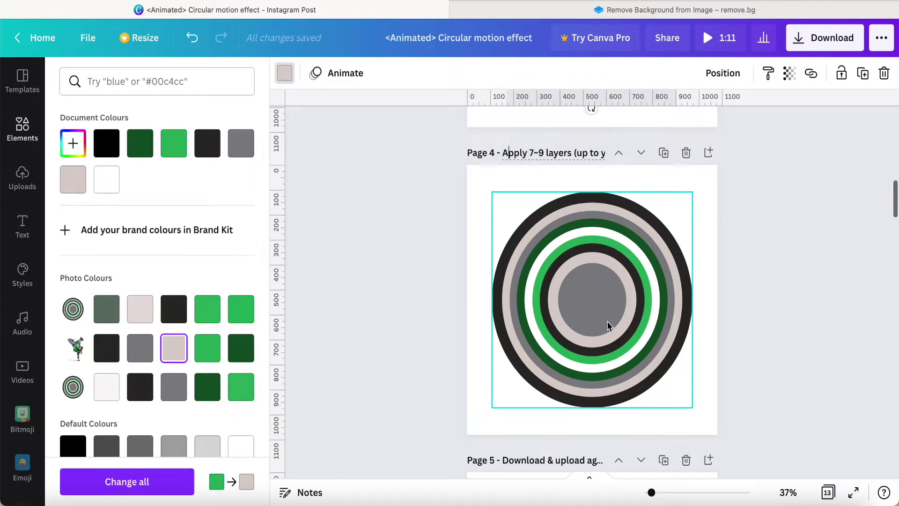
scroll(609, 309, "down", 5)
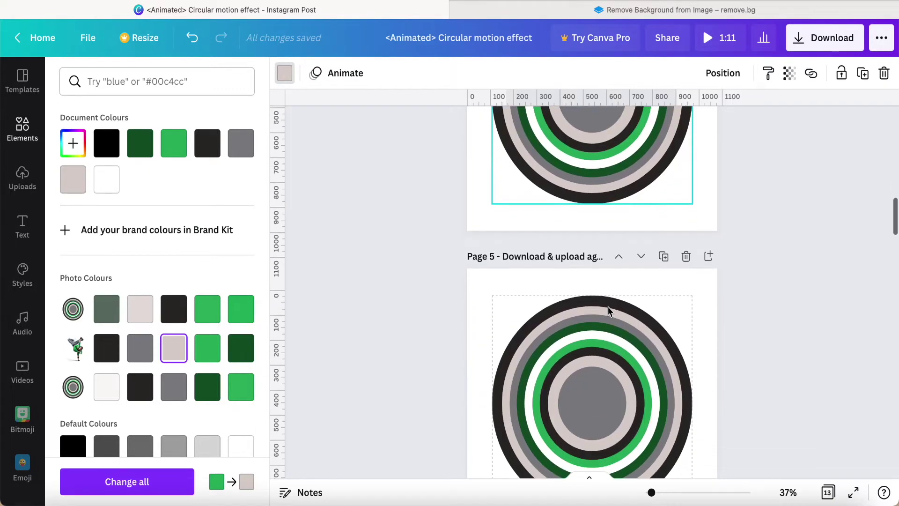
scroll(589, 319, "down", 1)
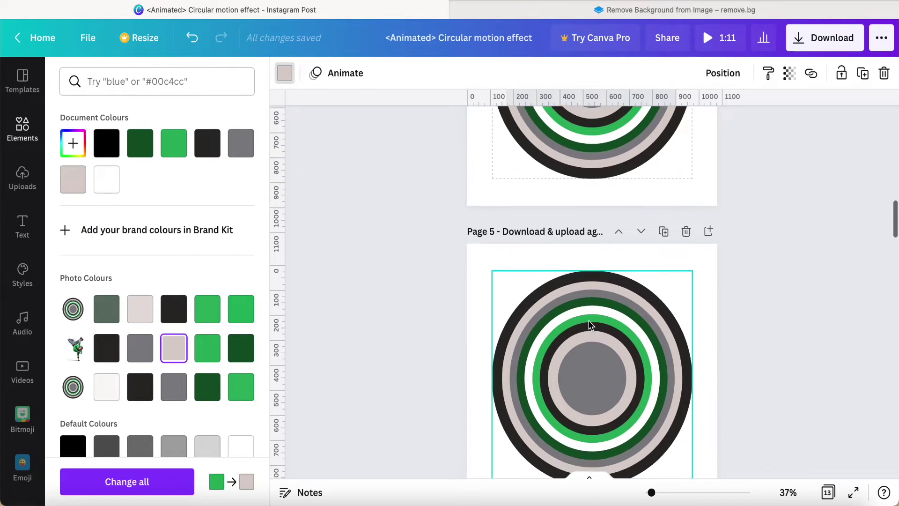
left_click(577, 273)
scroll(588, 354, "down", 1)
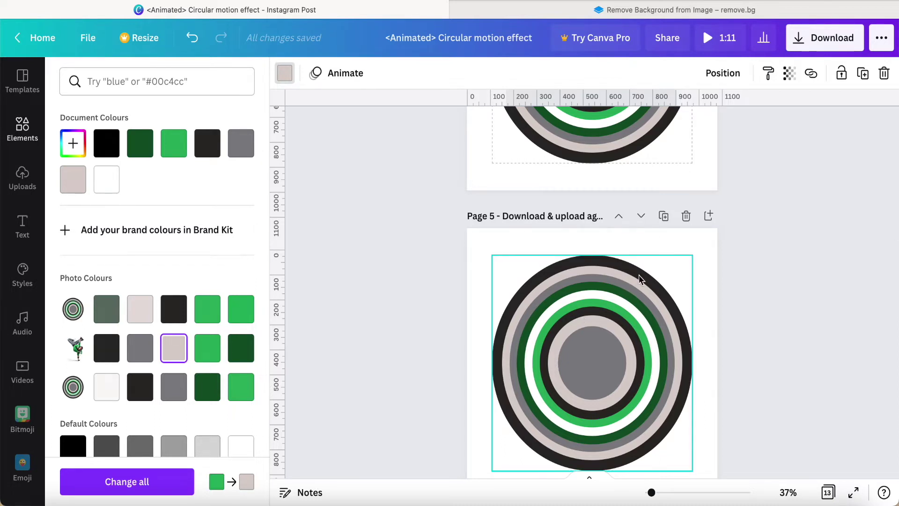
scroll(625, 298, "down", 1)
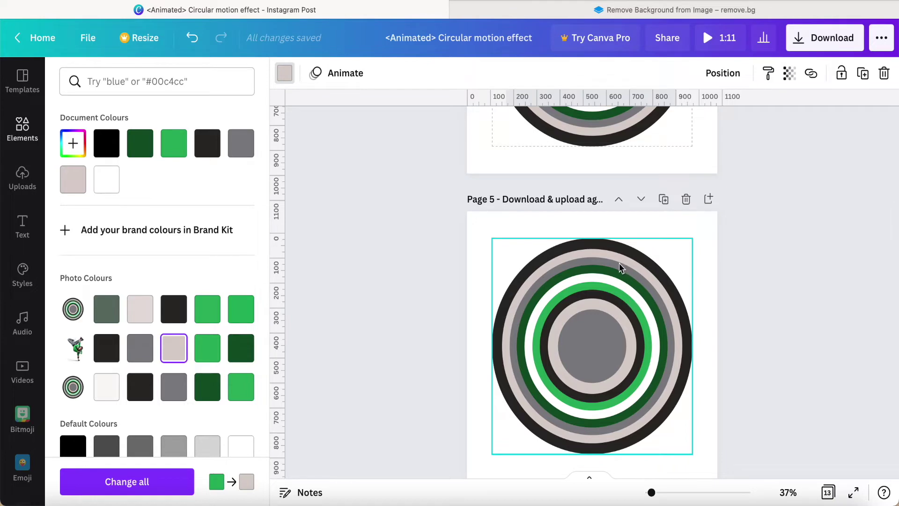
scroll(587, 284, "down", 5)
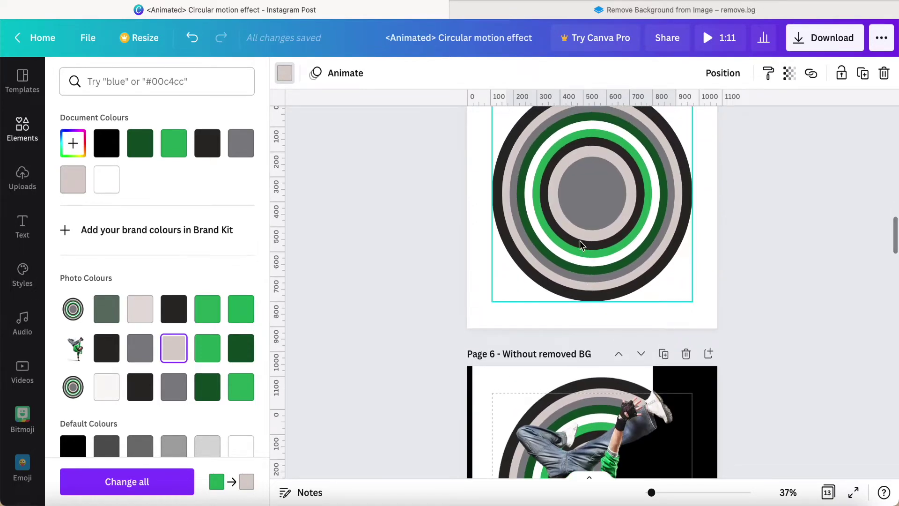
scroll(580, 242, "up", 3)
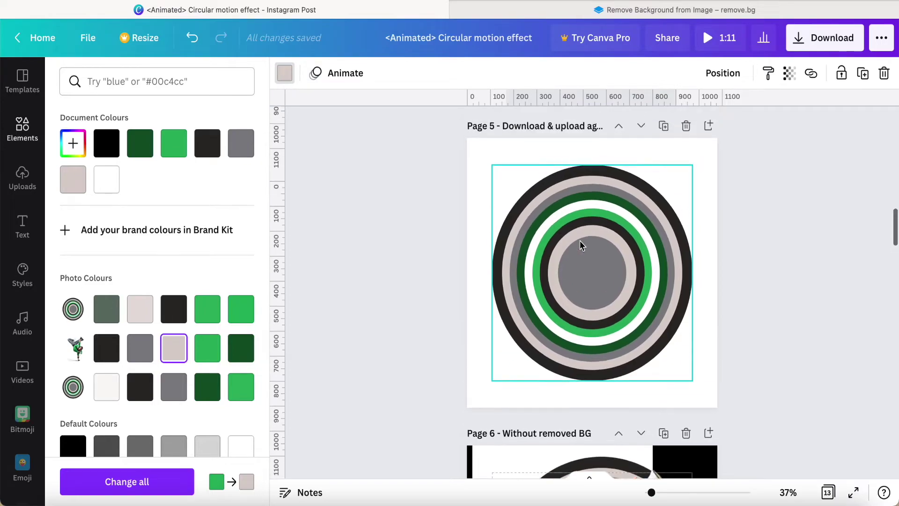
left_click(645, 12)
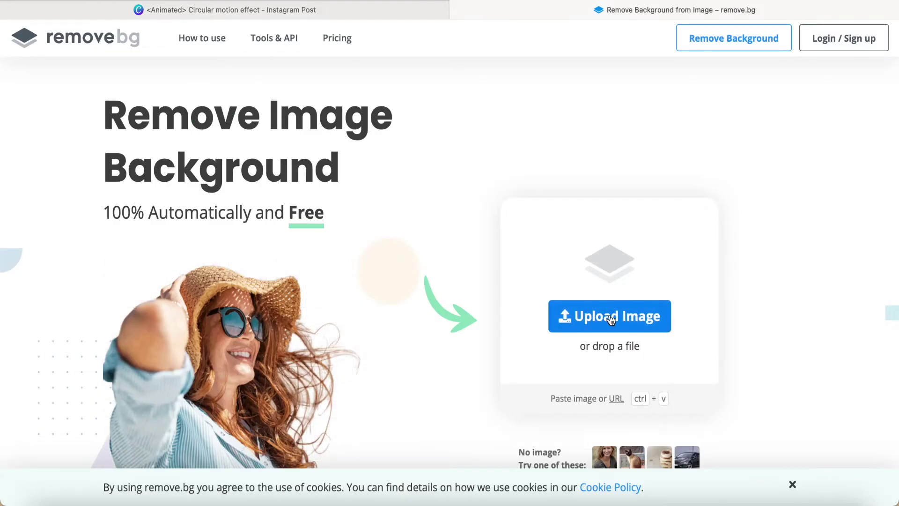
left_click(387, 15)
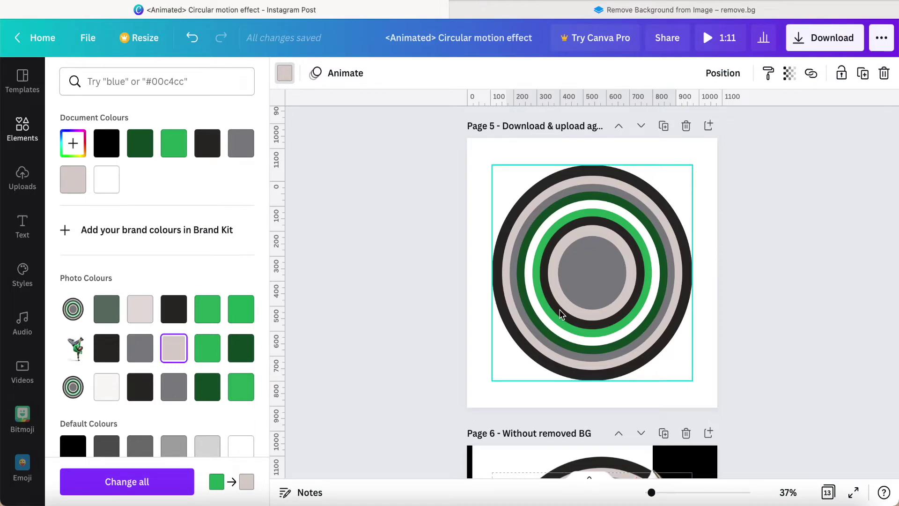
scroll(561, 314, "up", 15)
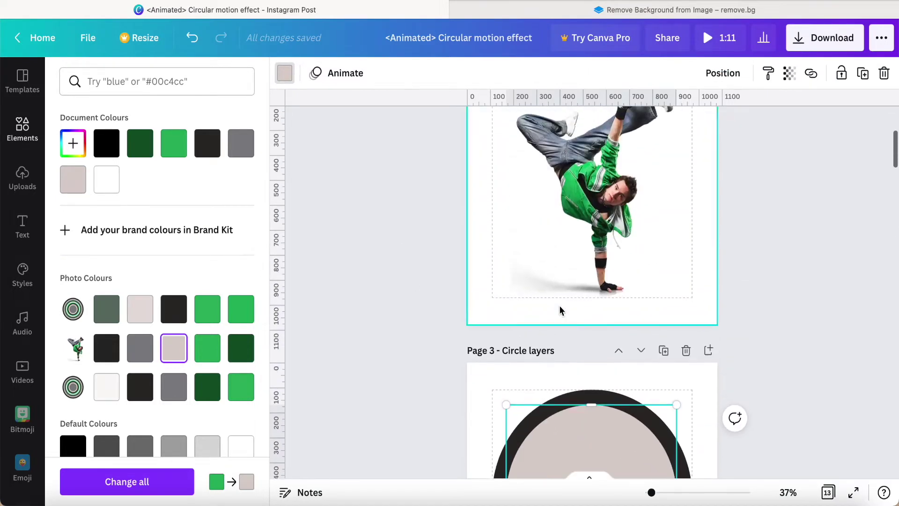
left_click(583, 229)
left_click(297, 79)
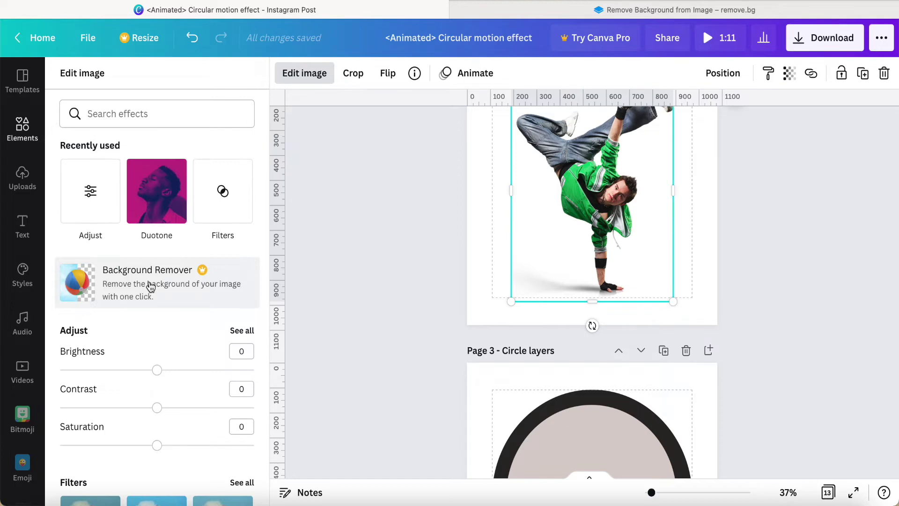
key("Escape")
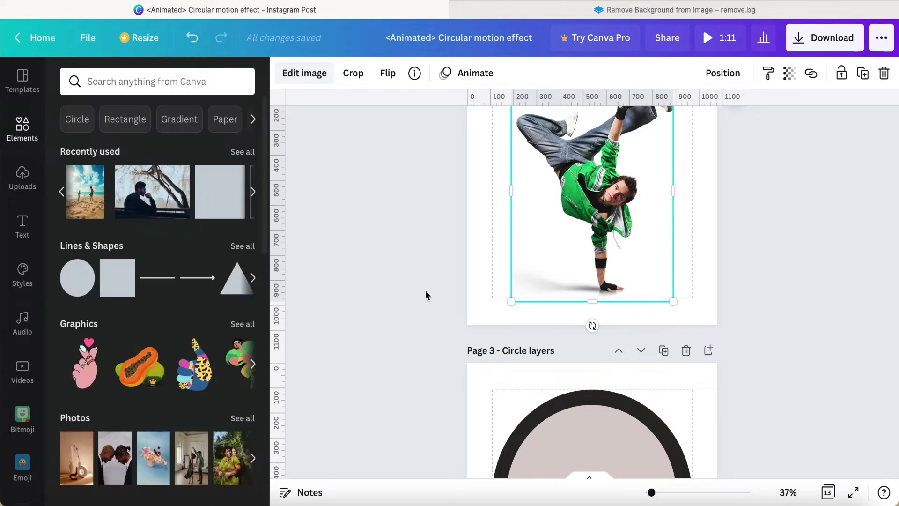
scroll(425, 290, "down", 10)
scroll(425, 290, "down", 6)
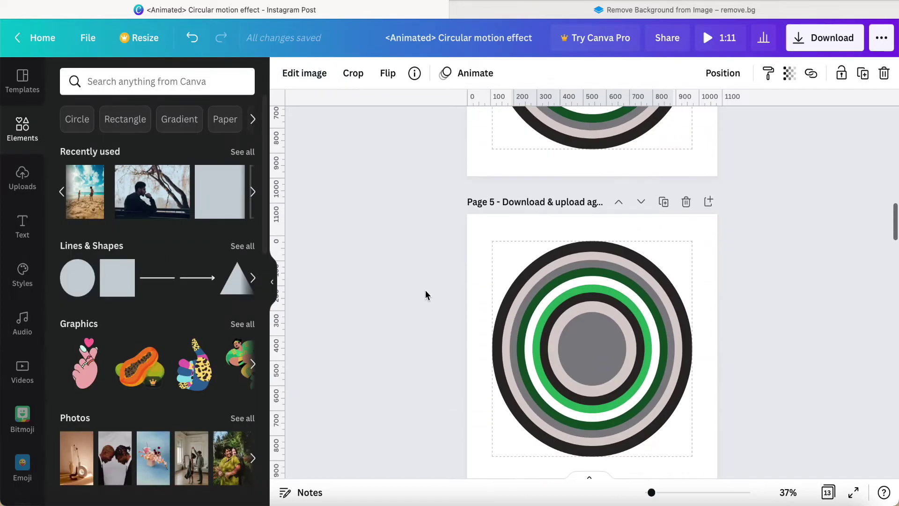
scroll(606, 304, "down", 7)
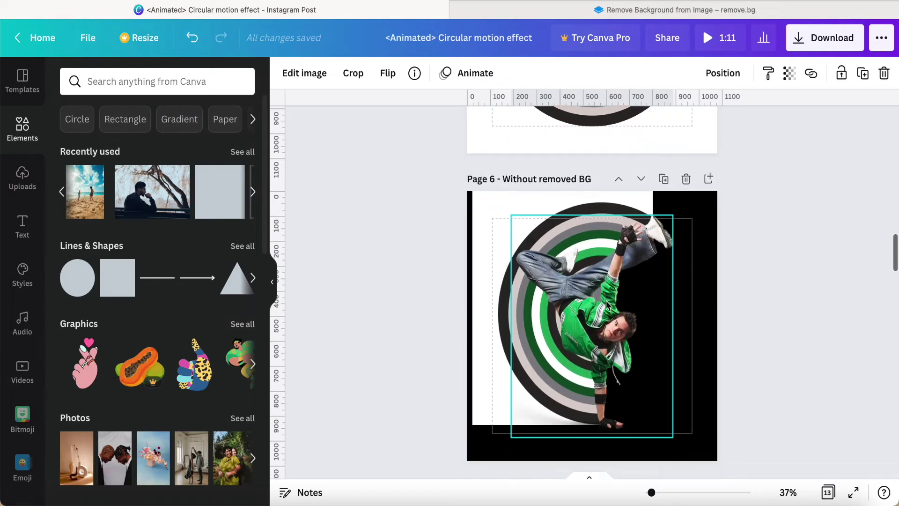
scroll(608, 304, "up", 1)
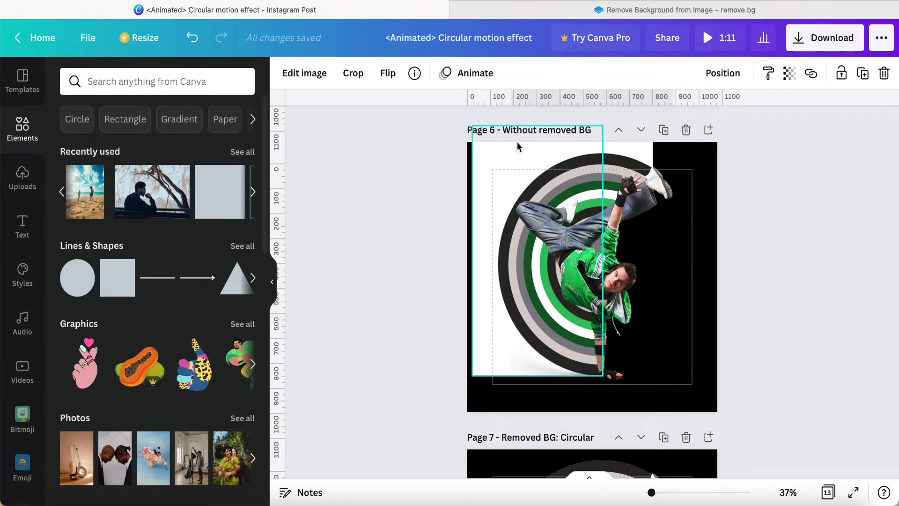
left_click(496, 183)
left_click(709, 320)
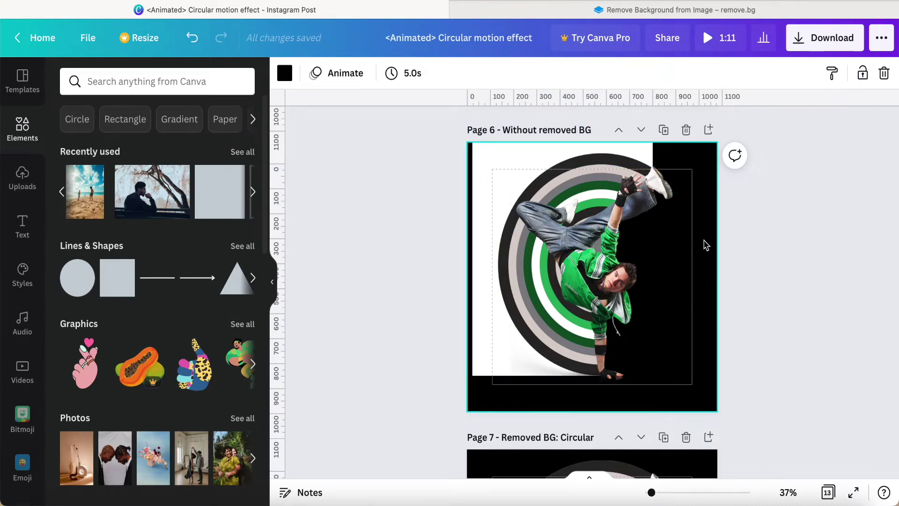
scroll(705, 245, "up", 5)
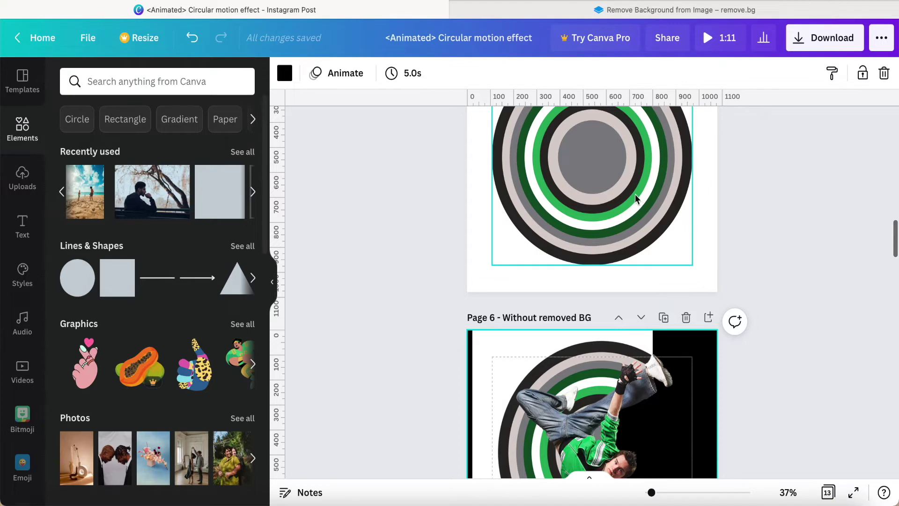
scroll(641, 241, "down", 10)
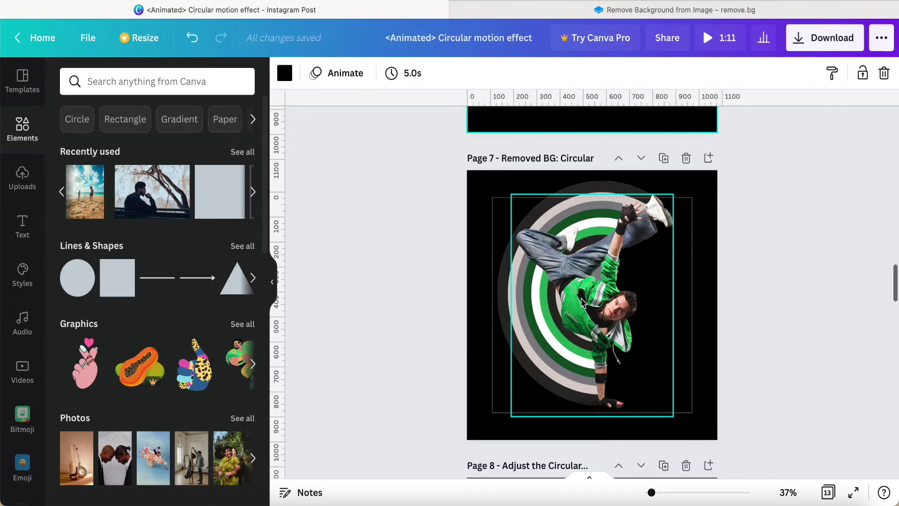
scroll(582, 302, "down", 5)
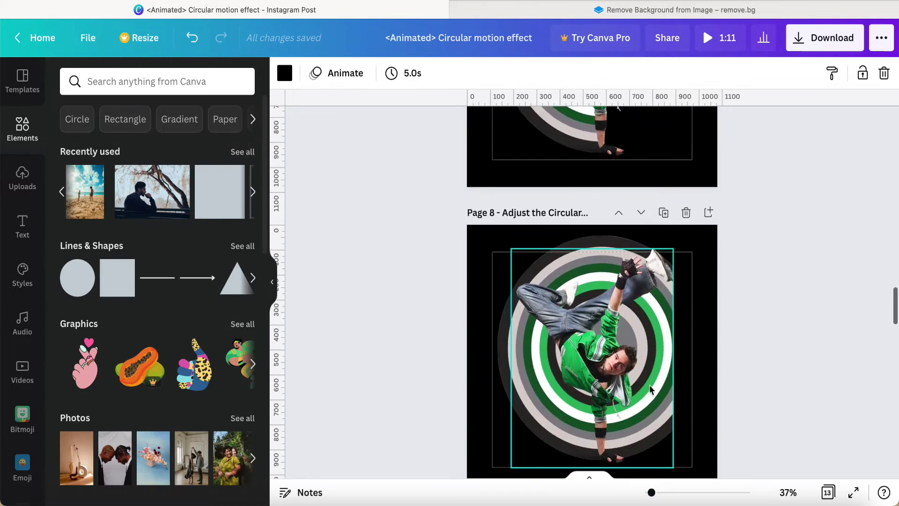
- Trim page 8's circular rings image down to its left half
left_click(651, 389)
mouse_move(673, 359)
left_mouse_down()
mouse_move(621, 354)
mouse_move(661, 357)
left_mouse_up()
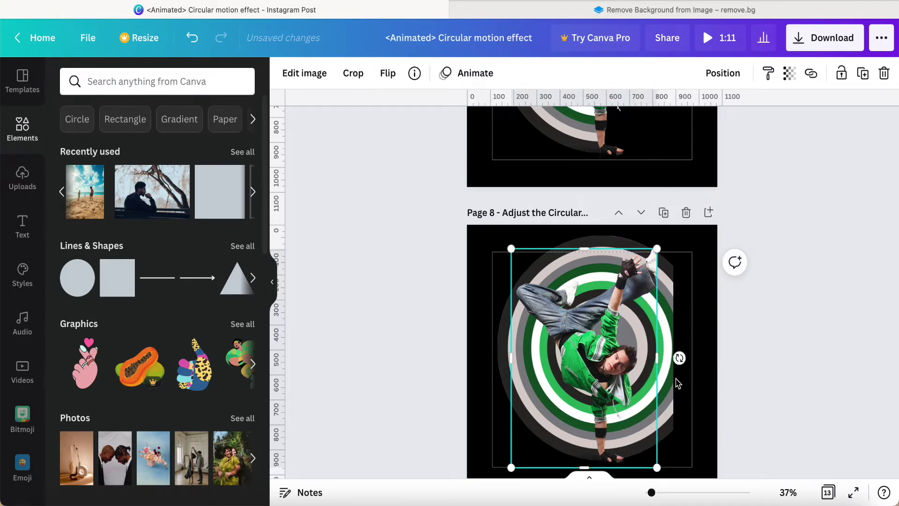
left_click(699, 411)
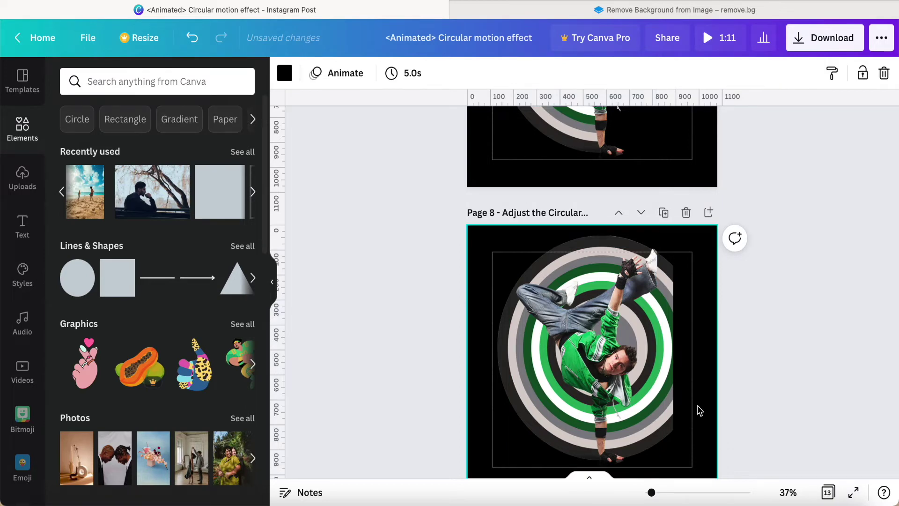
left_click(663, 408)
scroll(663, 408, "down", 2)
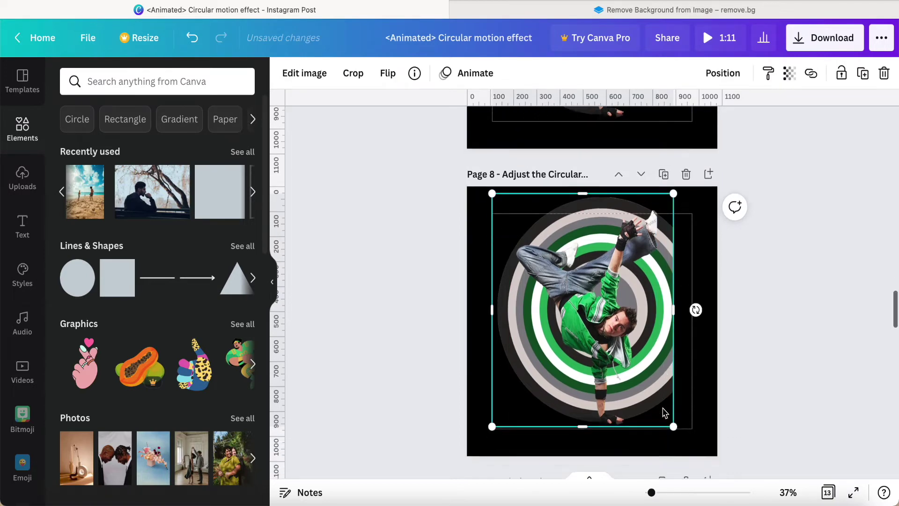
left_click_drag(674, 307, 605, 314)
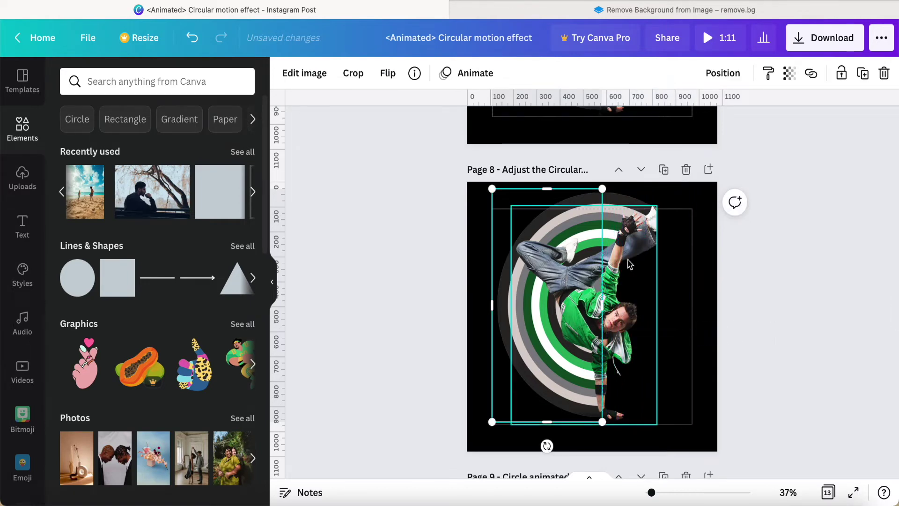
- Widen the dancer image on page 8 to 699 px
left_click(627, 237)
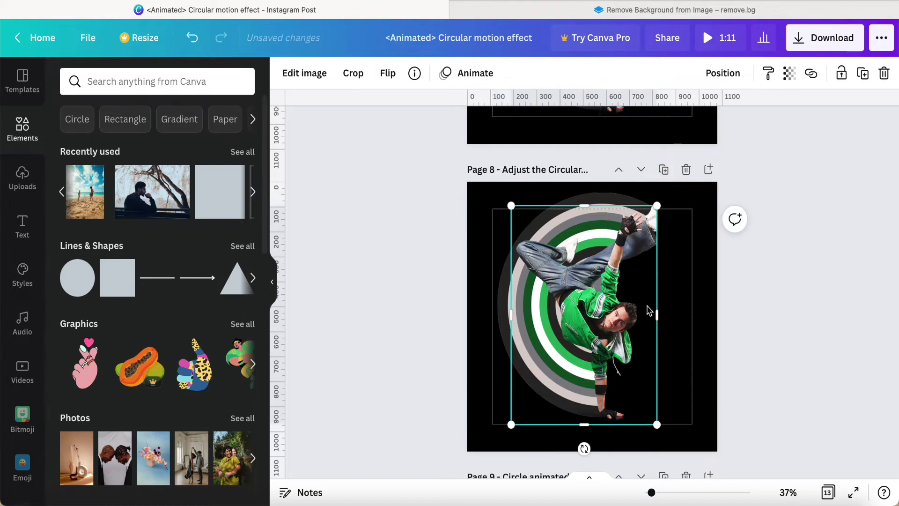
left_click_drag(657, 318, 673, 319)
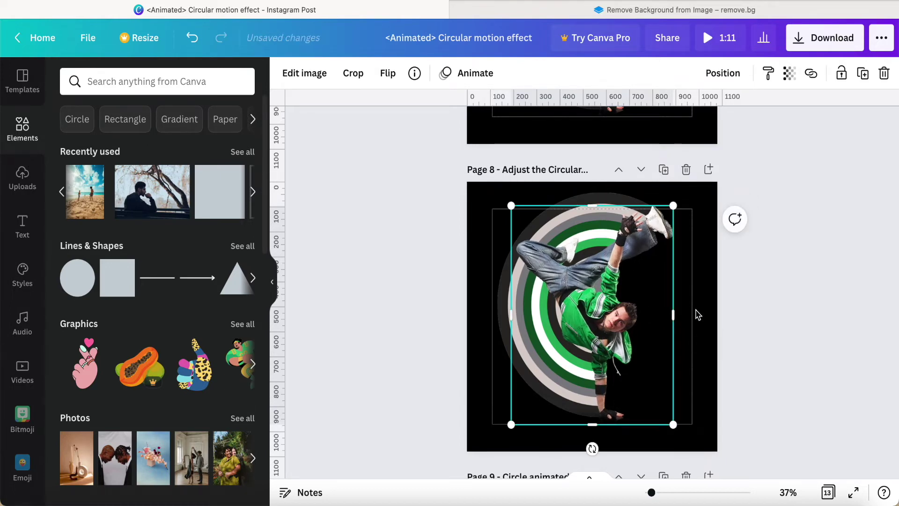
left_click(698, 315)
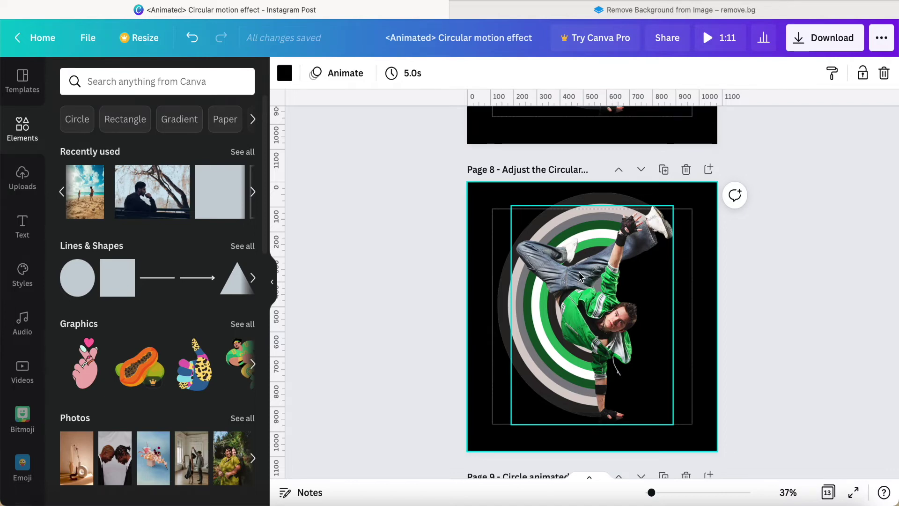
scroll(579, 276, "down", 6)
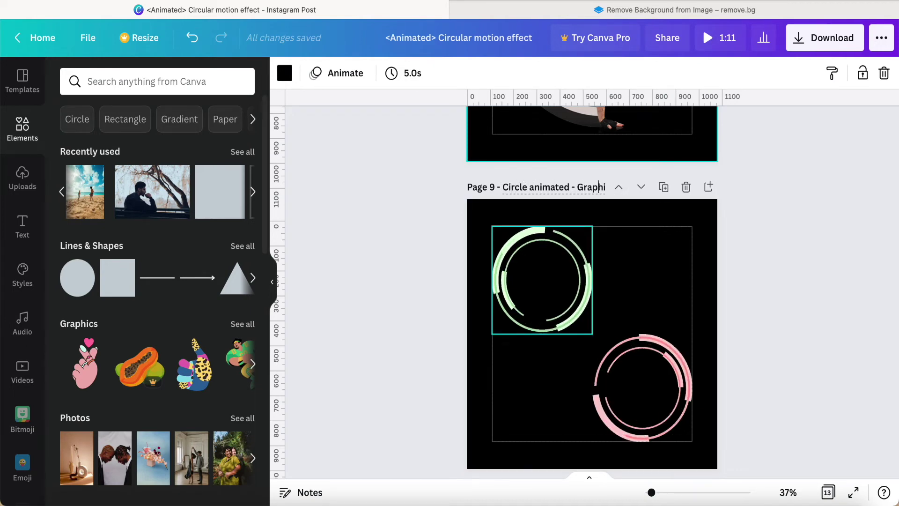
left_click(599, 187)
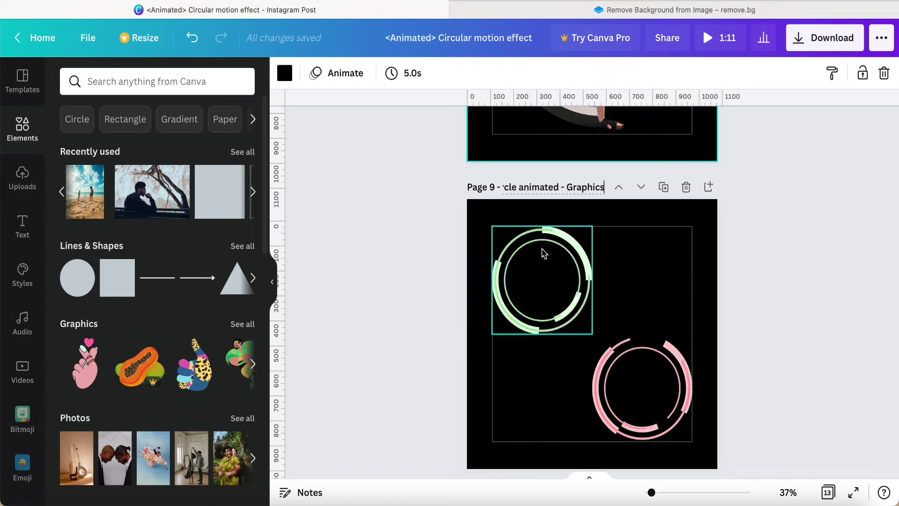
left_click(23, 136)
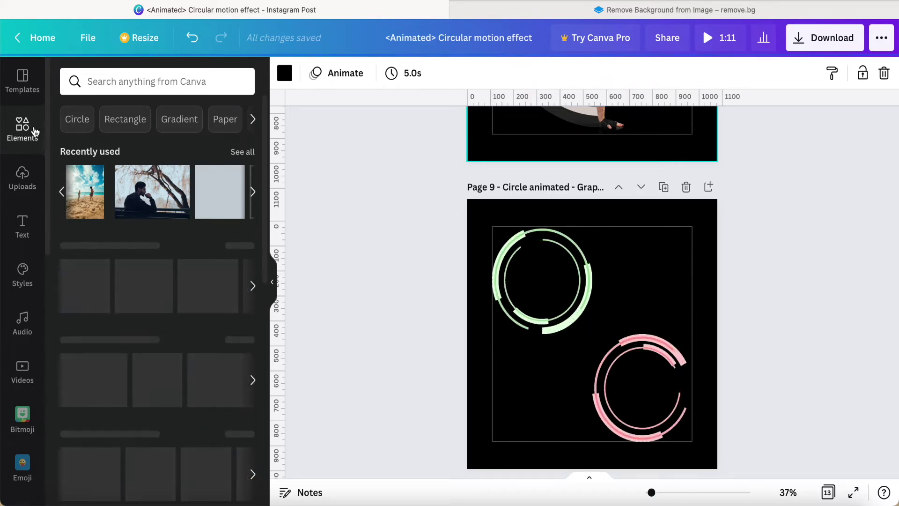
left_click(111, 80)
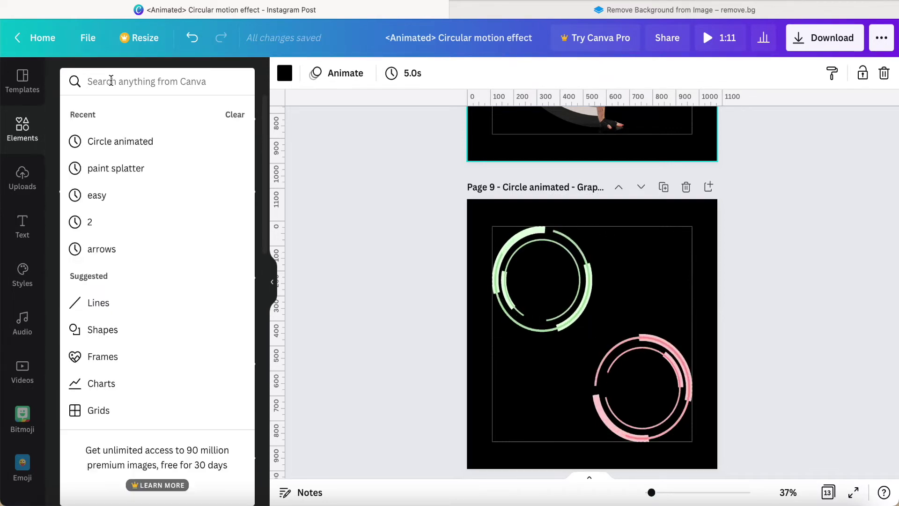
left_click(120, 142)
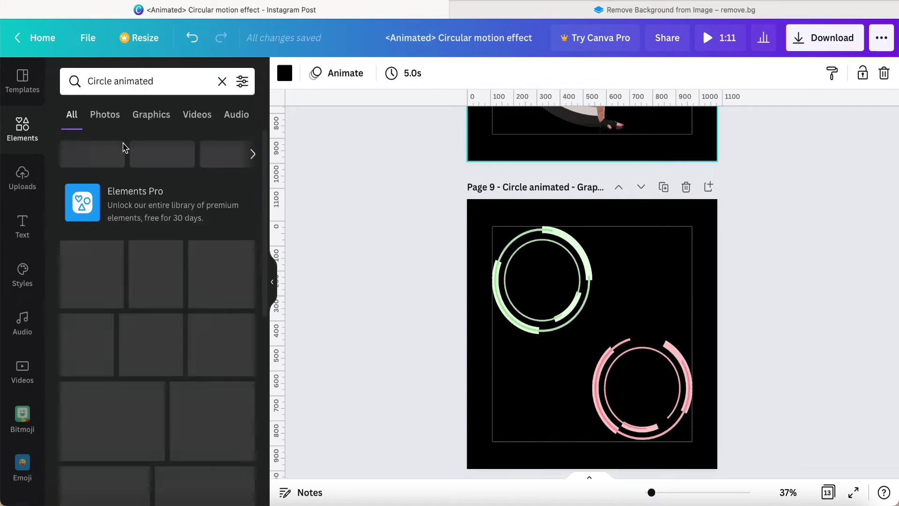
left_click(151, 115)
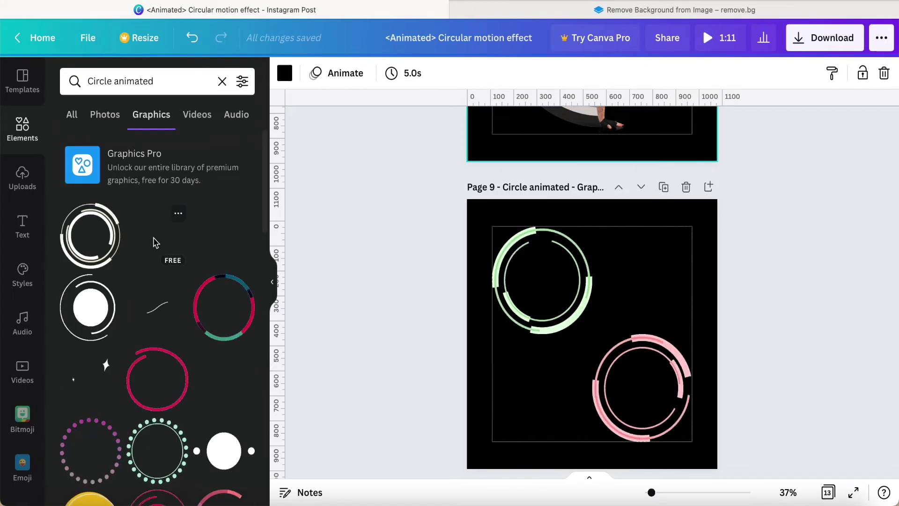
scroll(156, 242, "down", 2)
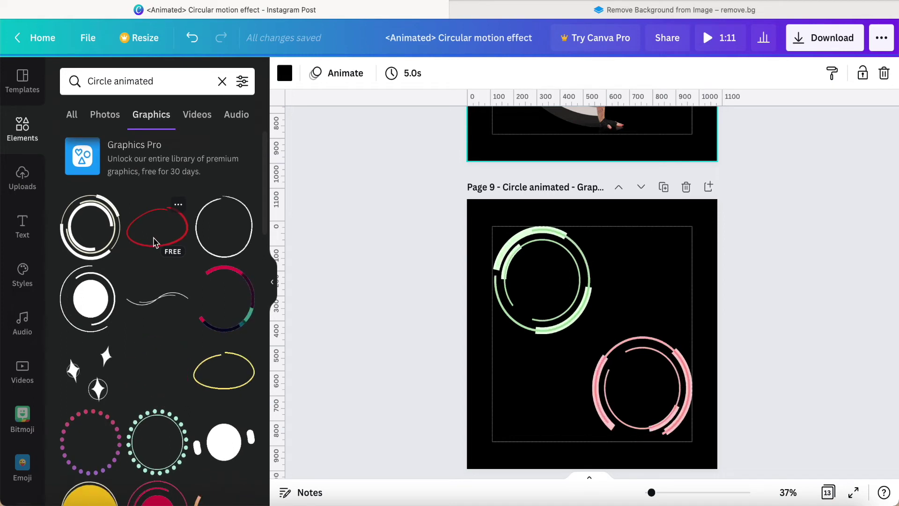
scroll(154, 234, "down", 5)
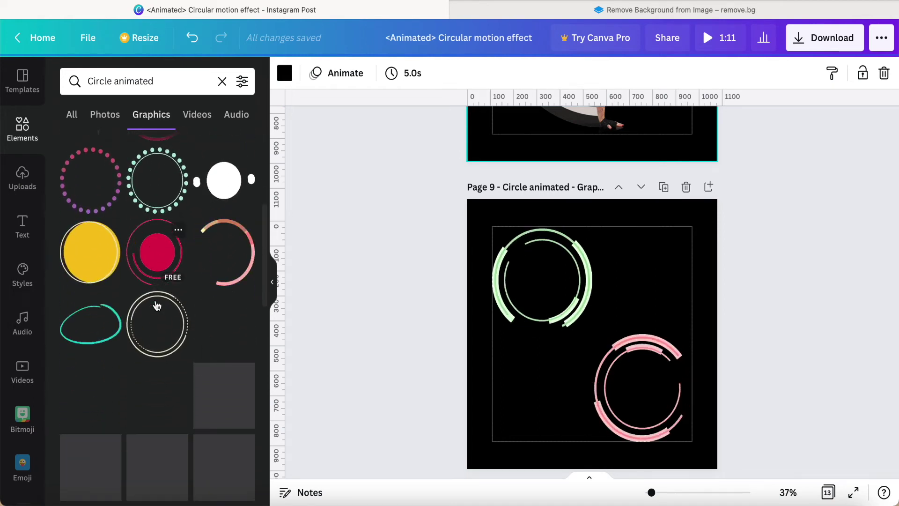
scroll(156, 305, "down", 2)
scroll(158, 305, "up", 3)
scroll(158, 305, "up", 5)
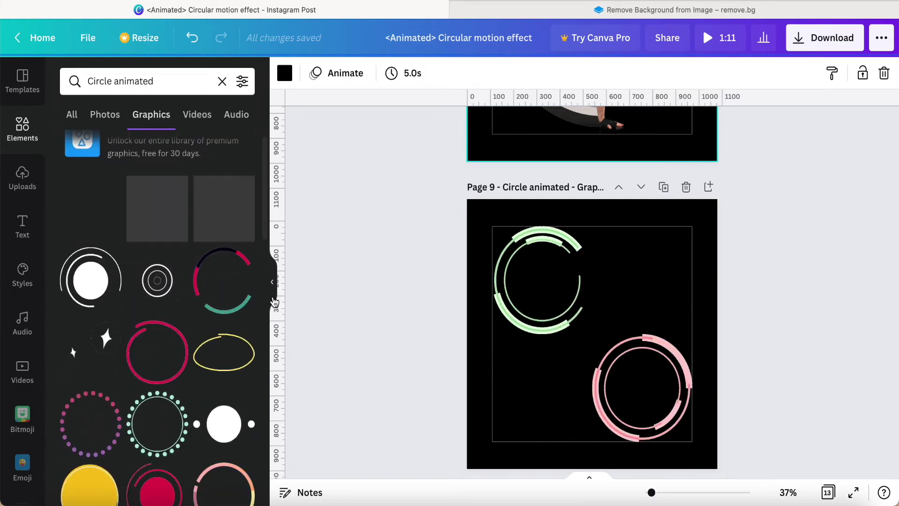
left_click(223, 82)
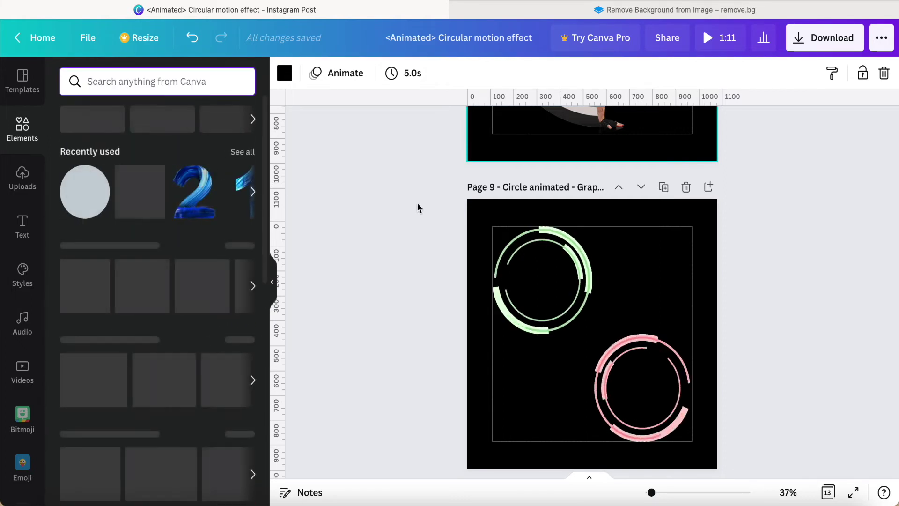
- Scroll past pages 9 and 10 to the page 11 diagram of dancer, middle and back ring layers
scroll(540, 373, "down", 1)
scroll(539, 373, "down", 2)
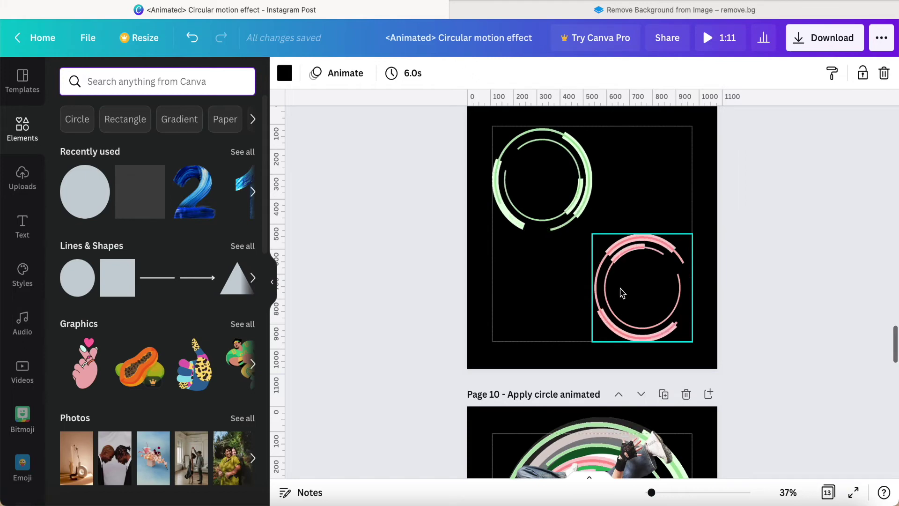
scroll(621, 292, "down", 5)
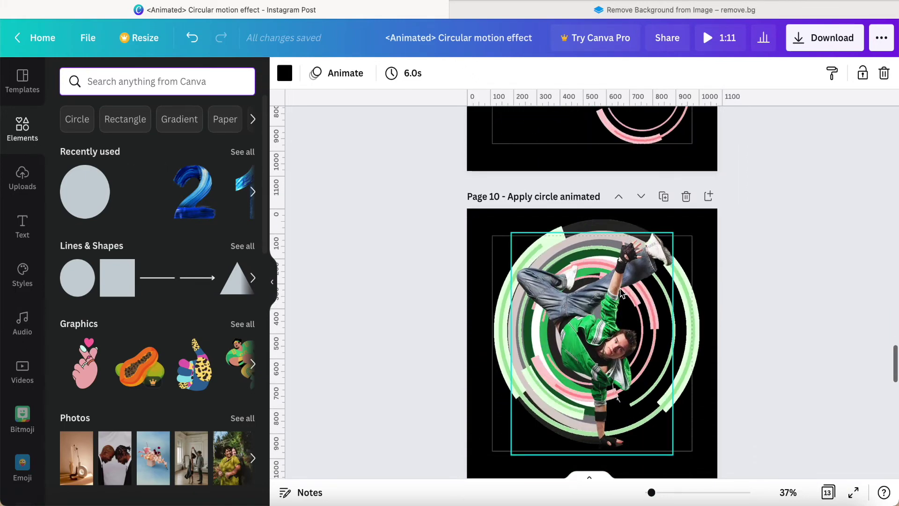
scroll(621, 291, "down", 1)
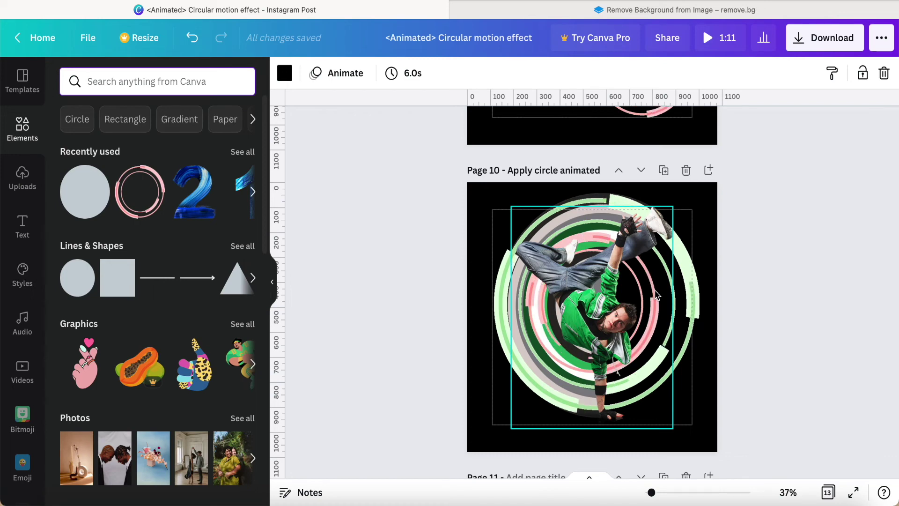
scroll(656, 294, "down", 5)
scroll(657, 294, "down", 3)
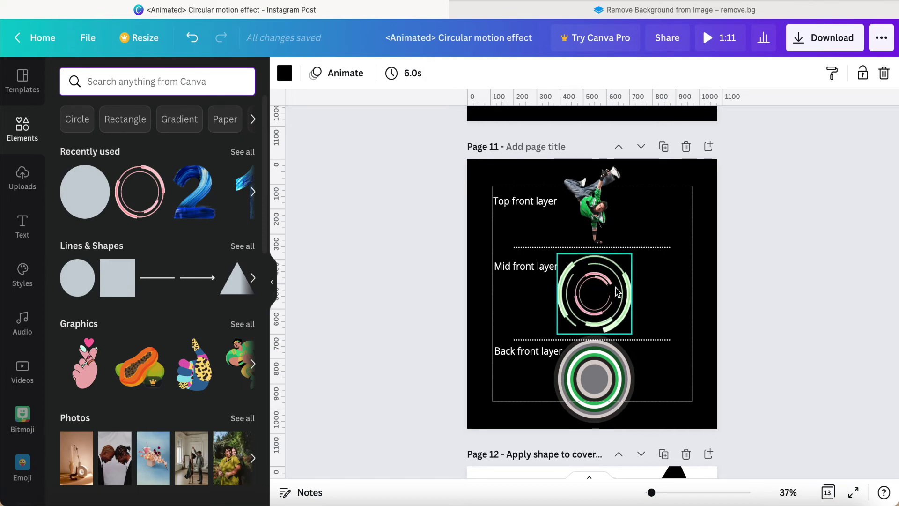
- Scroll down to page 12, 'Apply shape to cover', showing the partly covered breakdancer
scroll(617, 291, "down", 3)
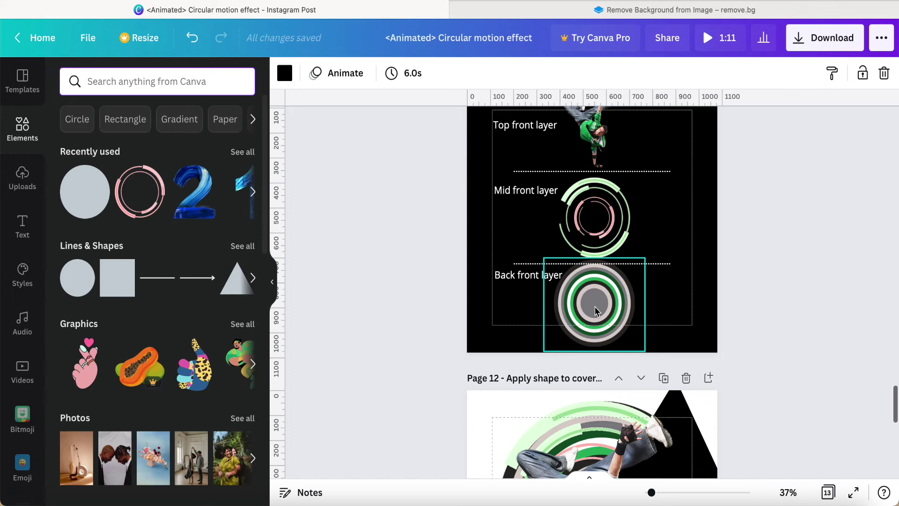
scroll(595, 307, "down", 7)
scroll(595, 310, "down", 1)
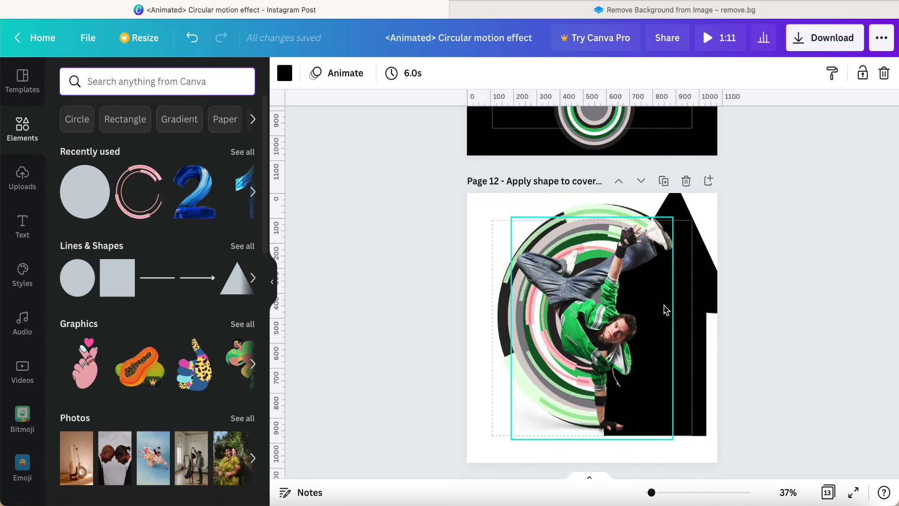
- Nudge the black rectangle beside the breakdancer slightly right to meet the triangle shape
left_click(701, 282)
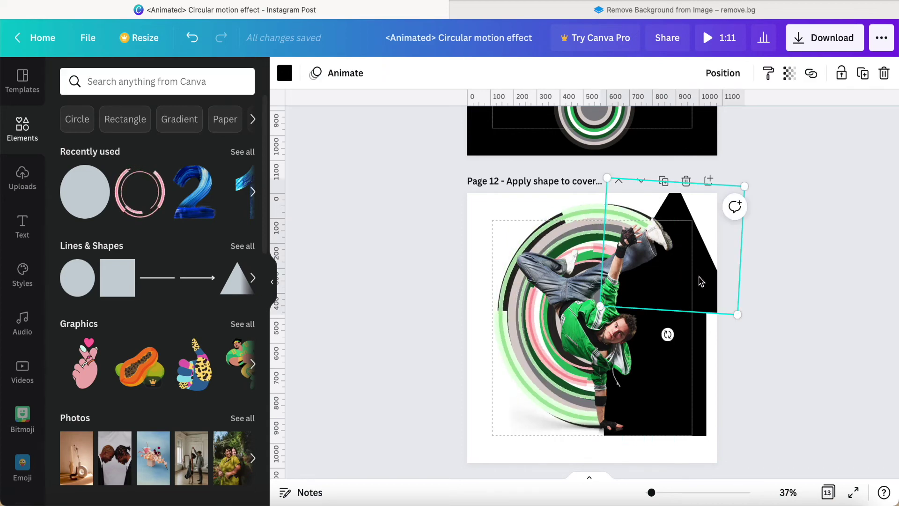
left_click(678, 379)
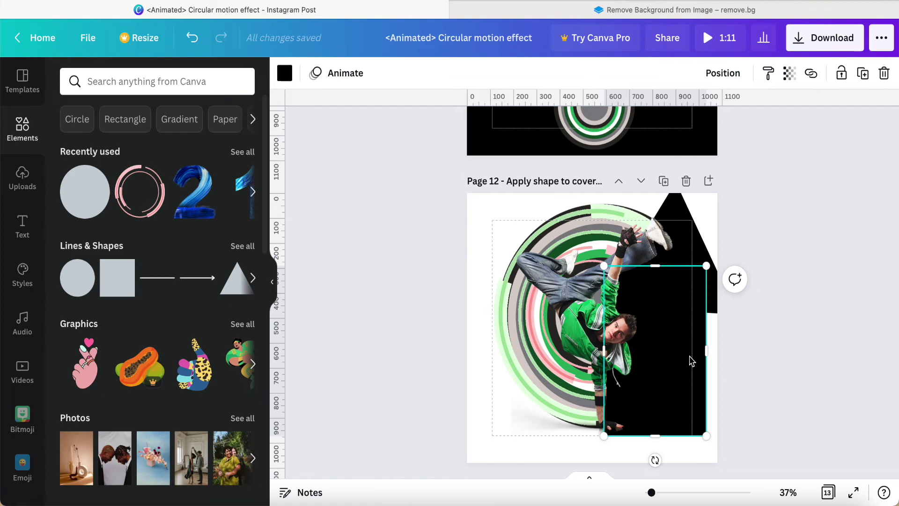
mouse_move(692, 362)
left_mouse_down()
mouse_move(740, 355)
mouse_move(692, 357)
left_mouse_up()
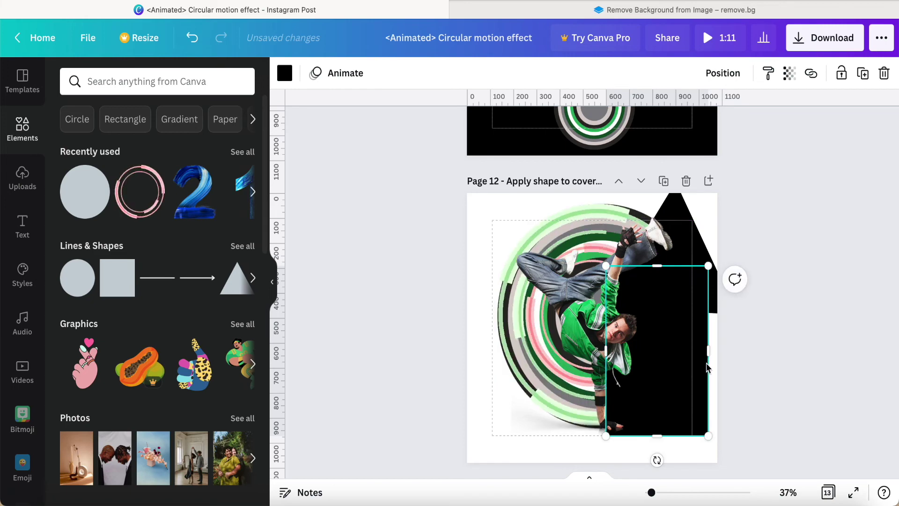
left_click(473, 209)
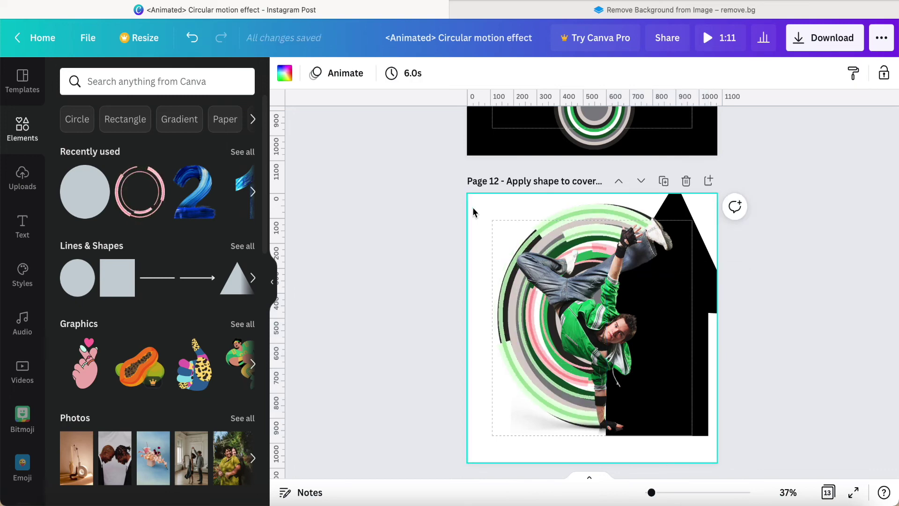
- Make page 12's background black, then scroll to the Final Result page 13
left_click(285, 75)
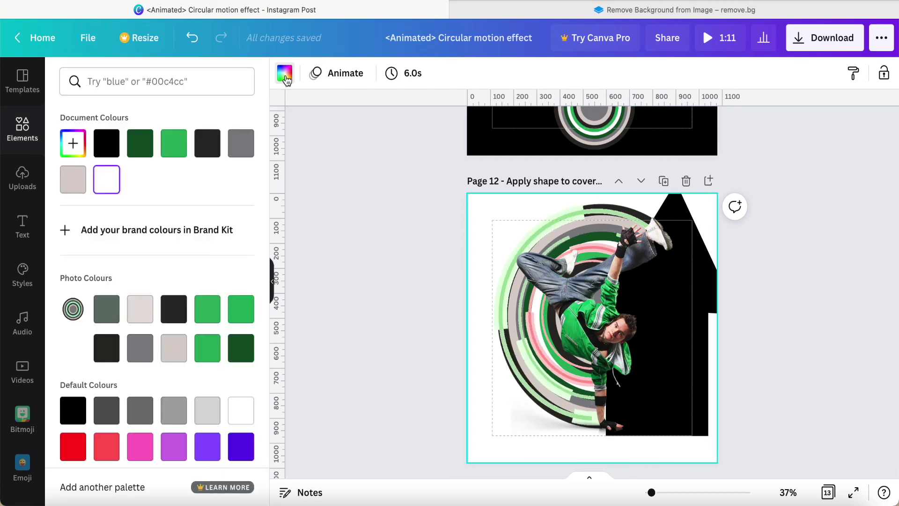
left_click(112, 151)
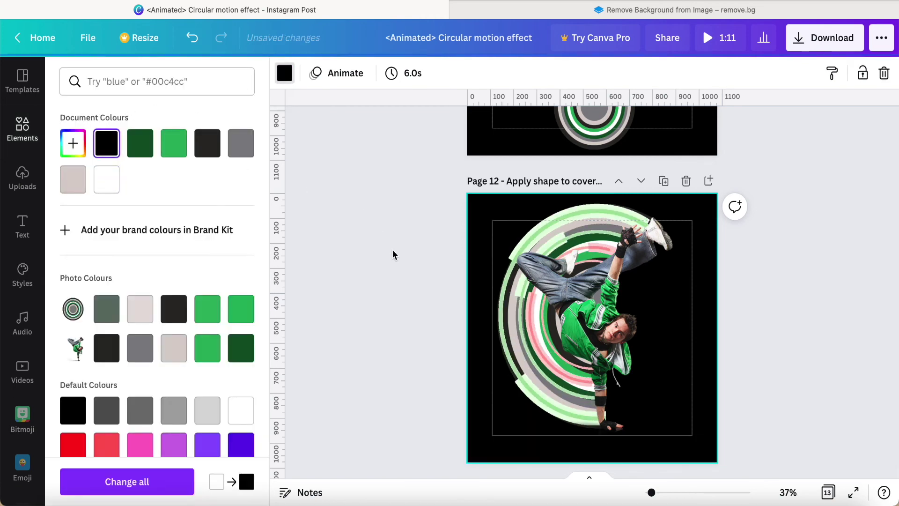
left_click(400, 277)
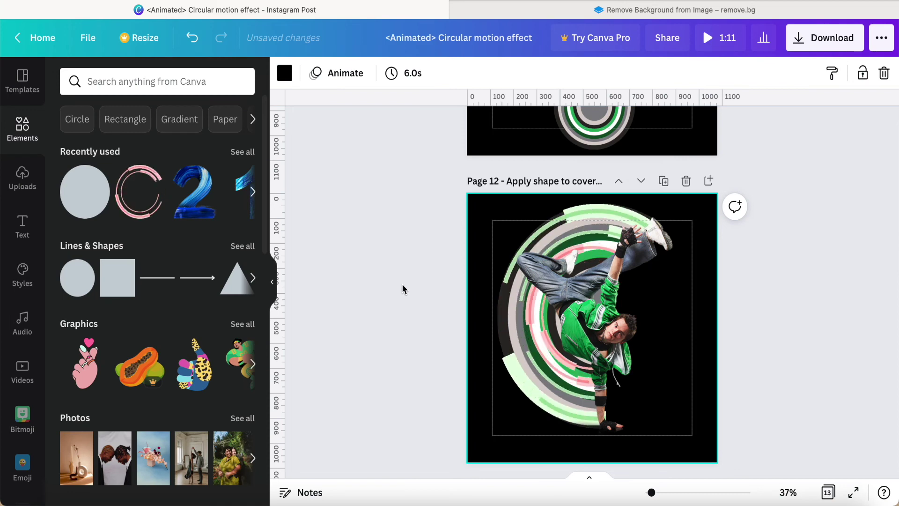
scroll(402, 284, "down", 5)
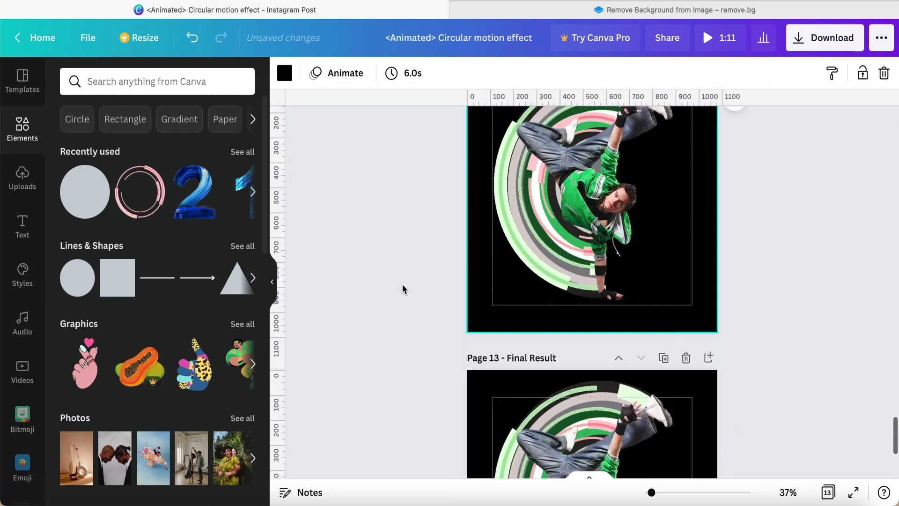
scroll(403, 286, "down", 2)
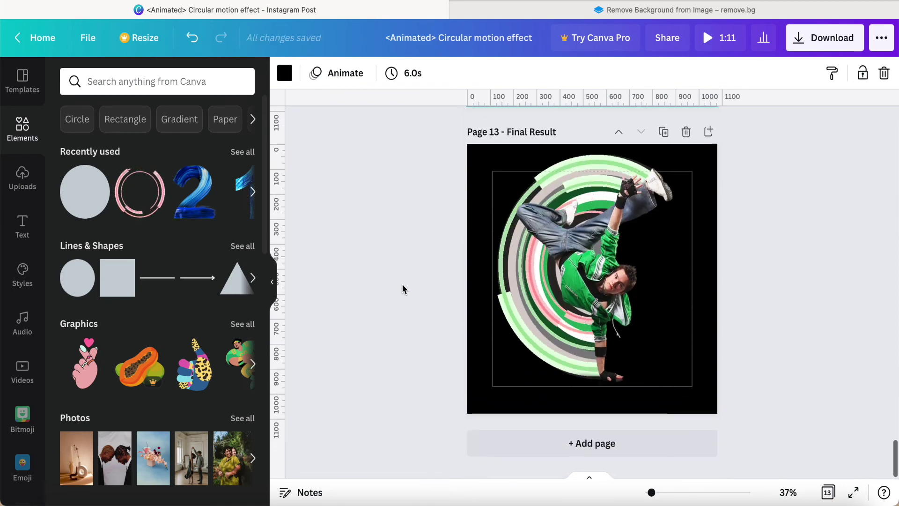